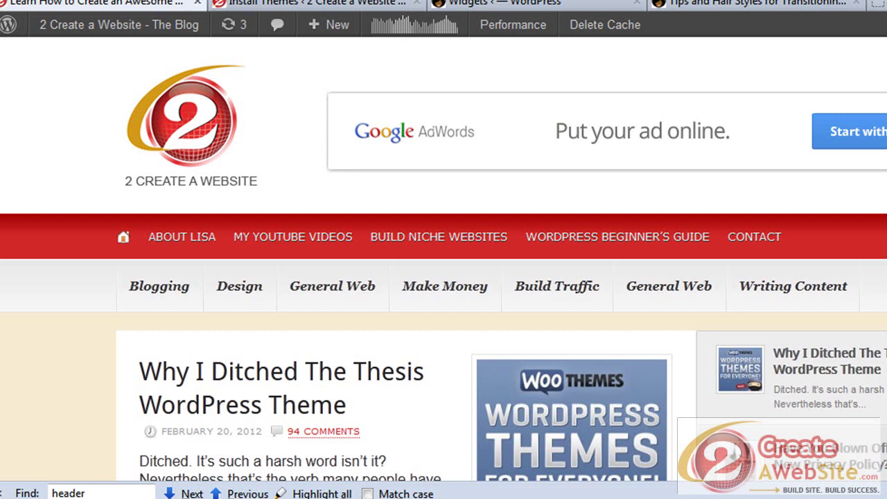
Switch to the Widgets admin page showing the Header Right and sidebar widget areas
click(534, 4)
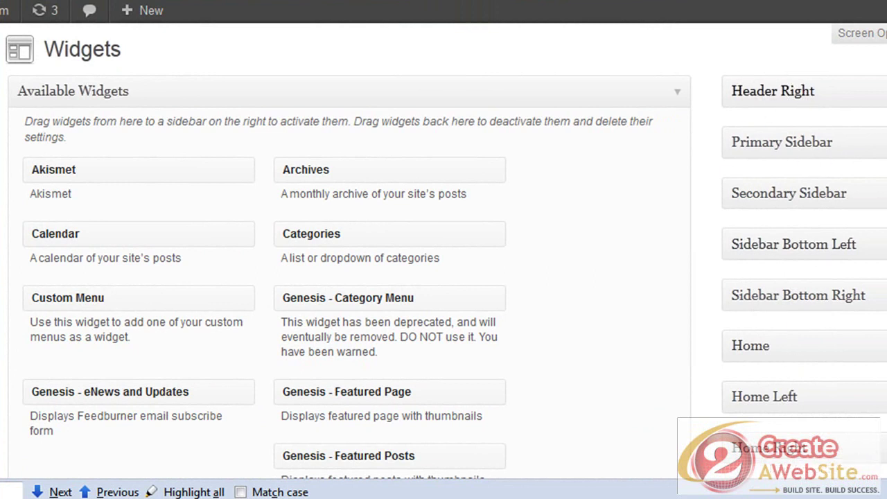
scroll(808, 160, down, 4)
scroll(809, 161, down, 3)
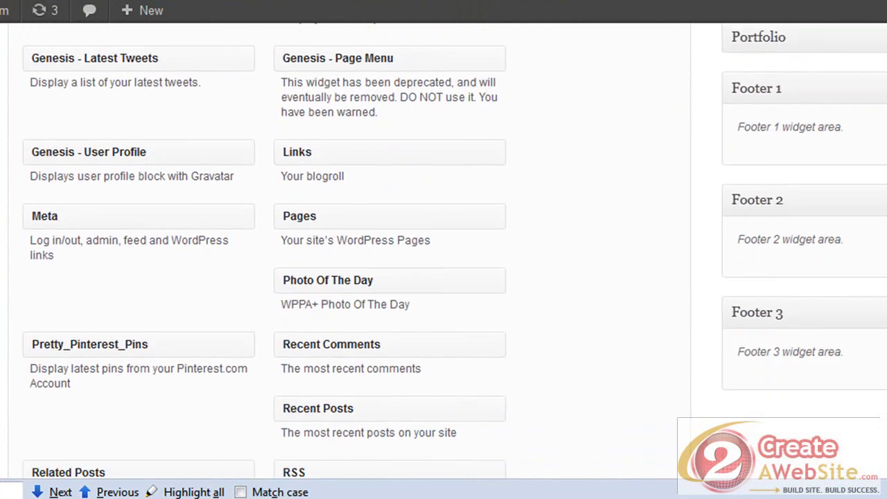
scroll(808, 161, up, 6)
scroll(443, 261, up, 2)
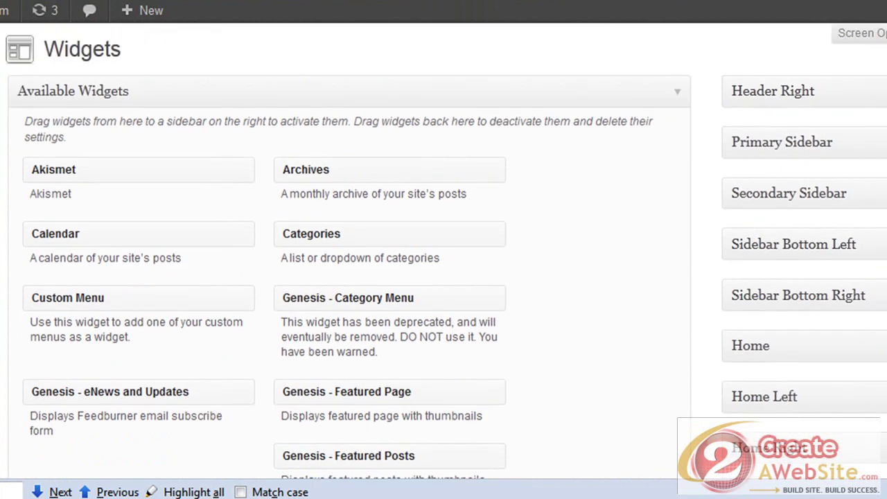
scroll(794, 244, down, 7)
scroll(347, 249, down, 1)
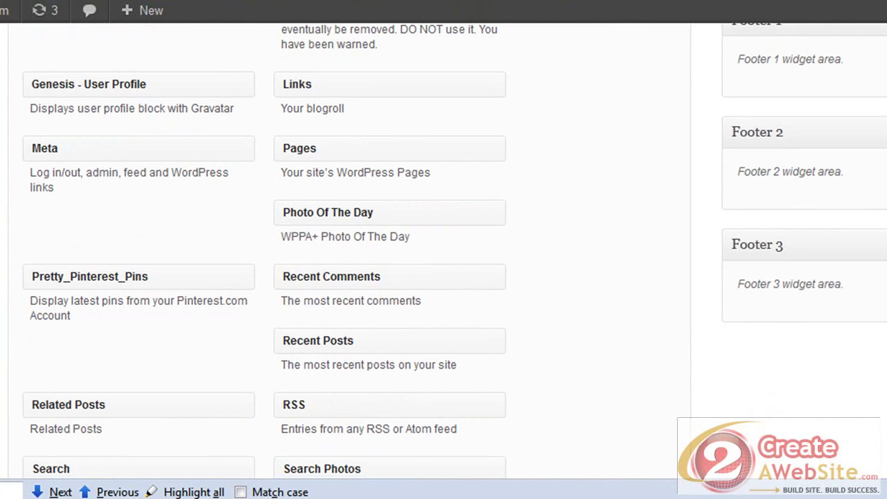
scroll(347, 249, up, 8)
scroll(347, 249, up, 1)
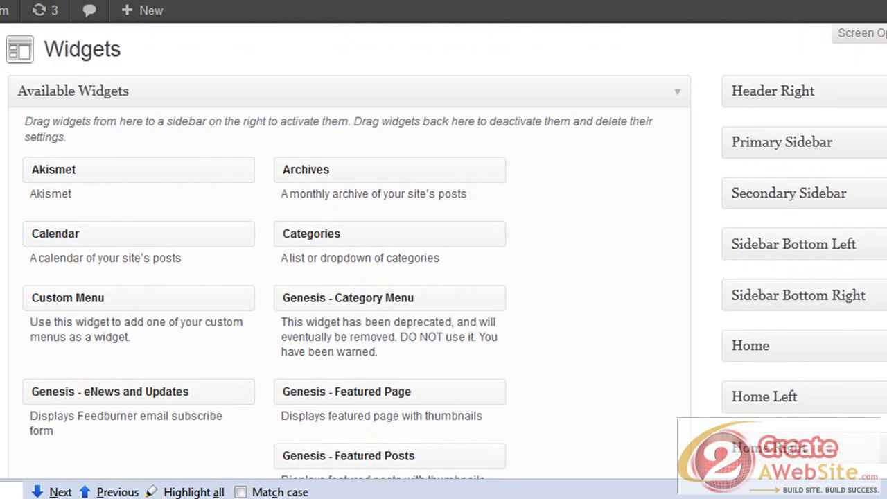
click(866, 91)
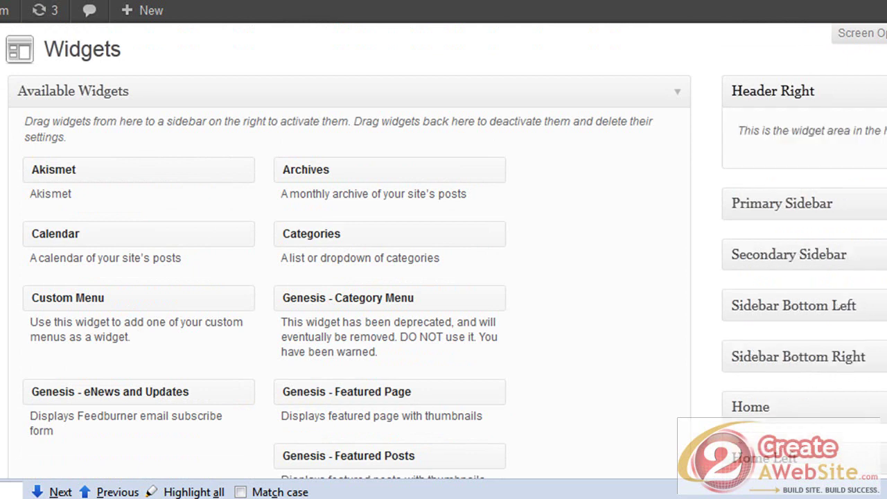
scroll(444, 249, down, 5)
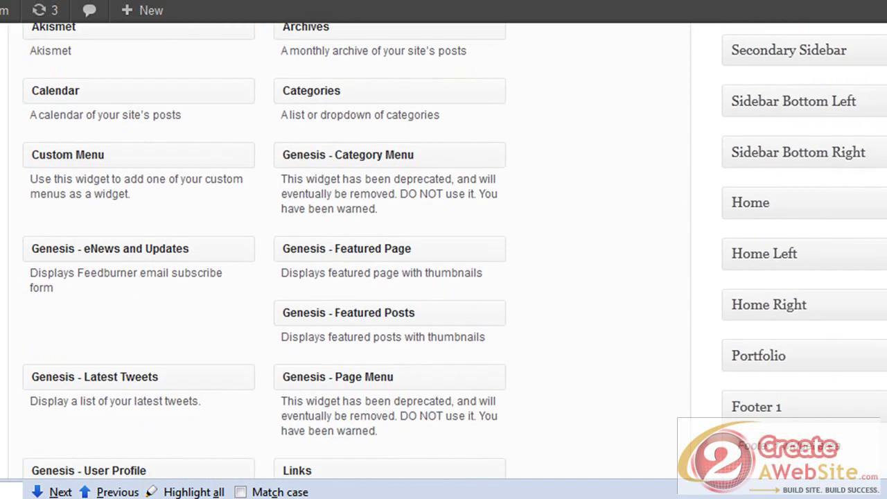
scroll(443, 250, up, 5)
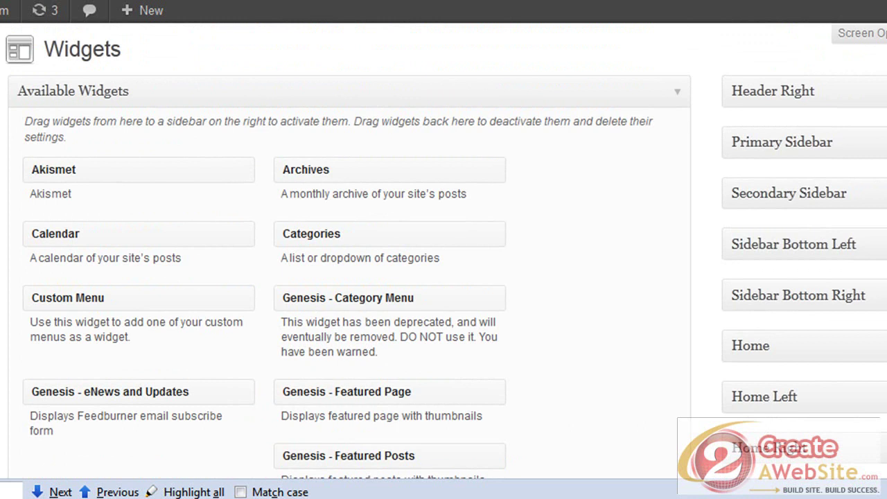
scroll(444, 249, down, 10)
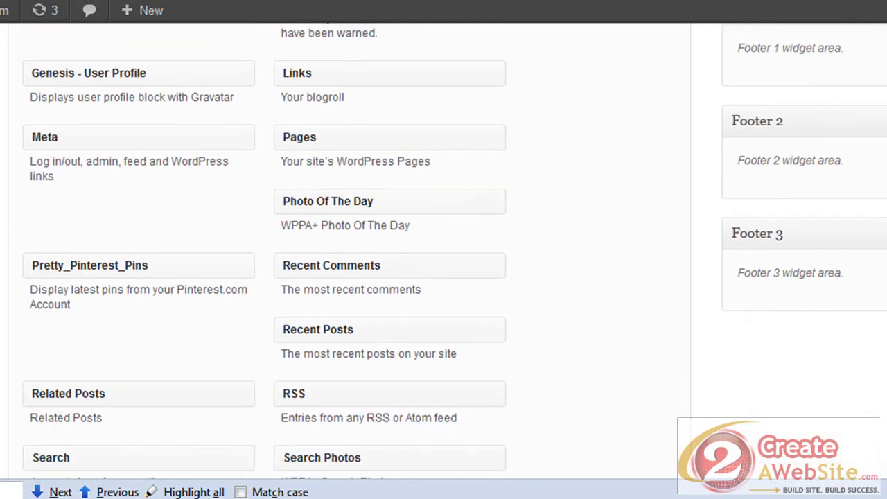
scroll(422, 356, down, 3)
Drag the Text widget into the Header Right area, then move it back out
drag(83, 310, 818, 125)
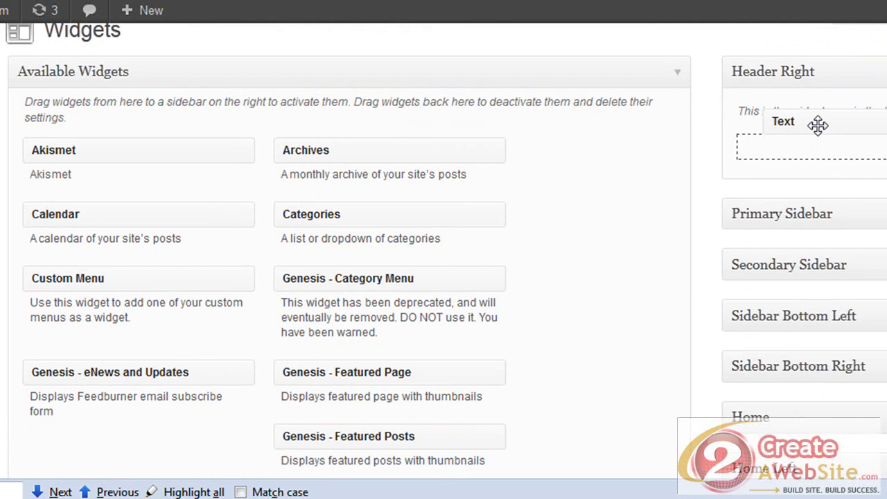
drag(818, 124, 208, 262)
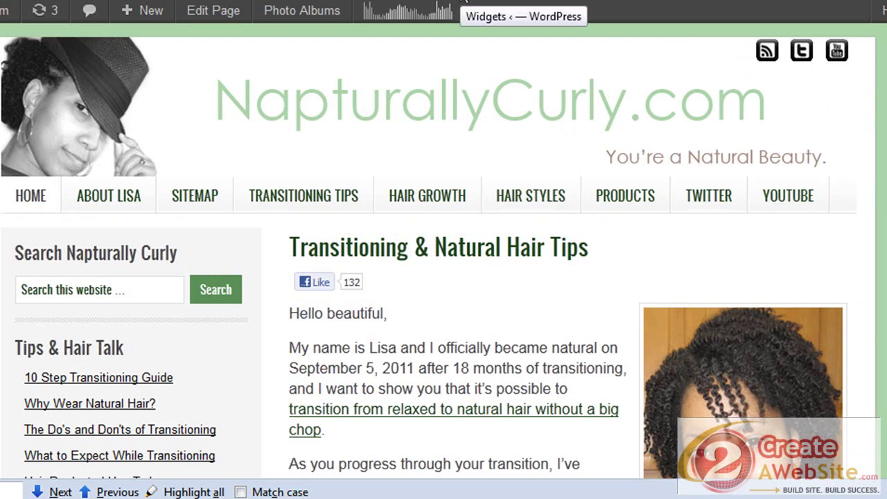
Switch to the theme editor showing Lifestyle Child Theme's style.css with the #rss rule
click(456, 2)
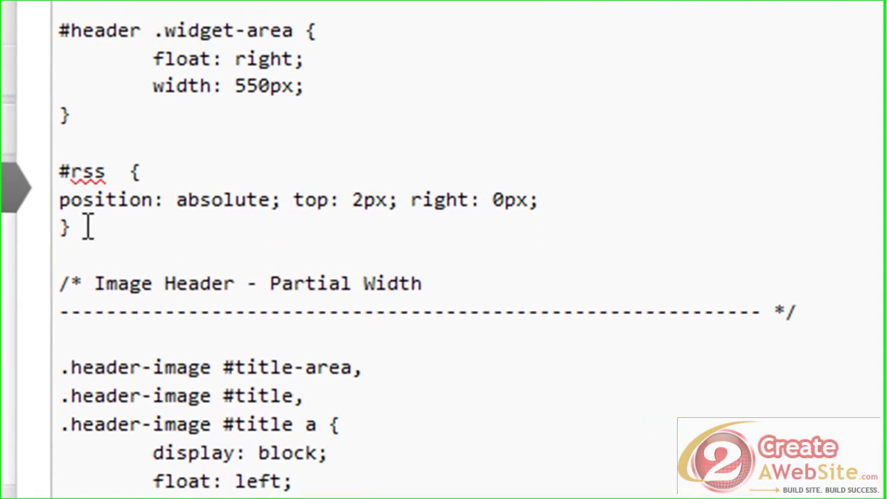
Highlight the #rss selector, its id name and opening brace in style.css
click(98, 227)
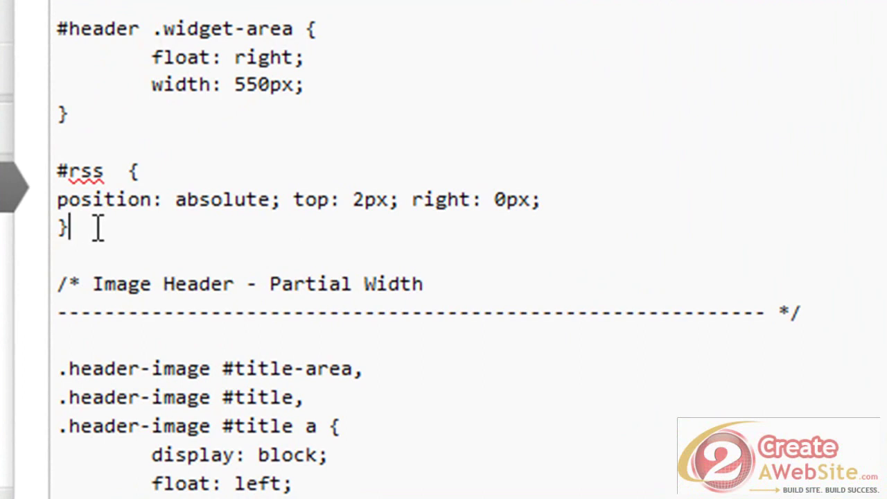
click(104, 166)
drag(106, 167, 61, 161)
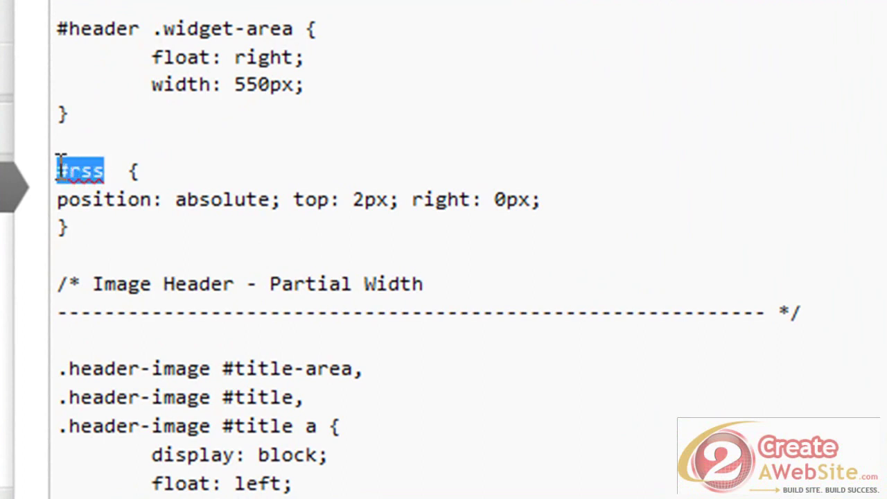
click(65, 169)
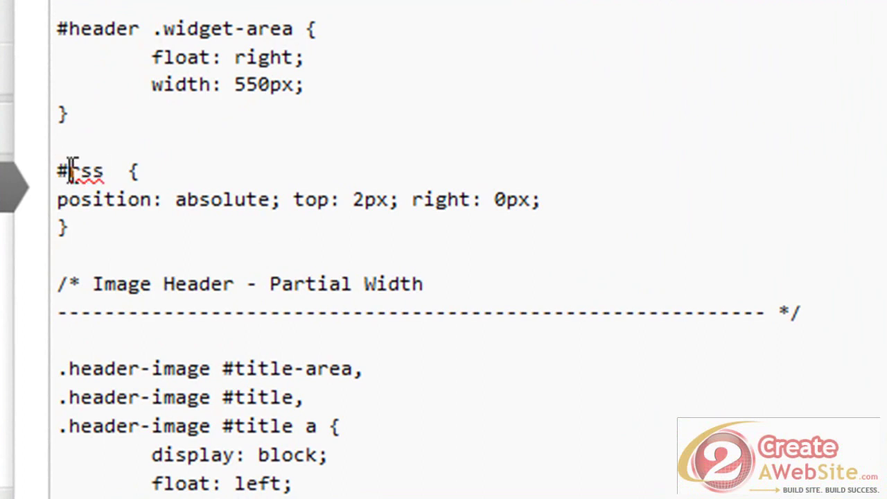
drag(72, 169, 111, 169)
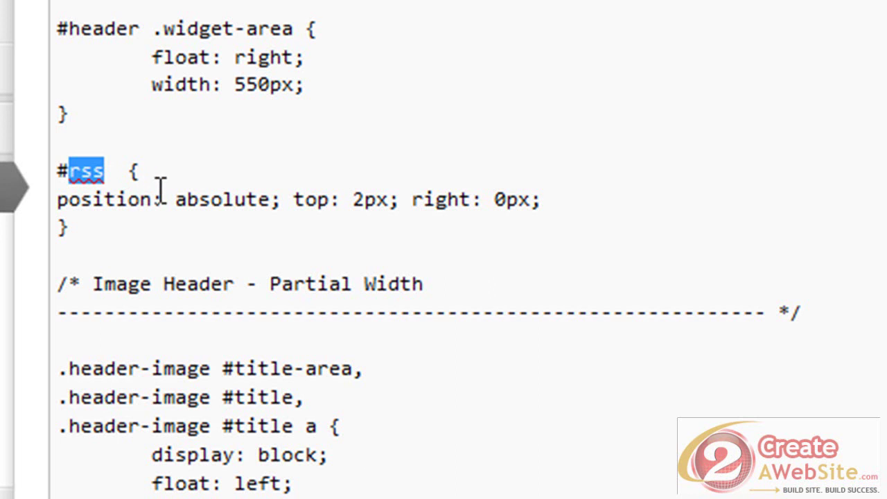
drag(128, 171, 138, 171)
click(131, 171)
Highlight the #rss positioning line, closing brace, top: 2px setting and the whole rule
drag(61, 201, 544, 199)
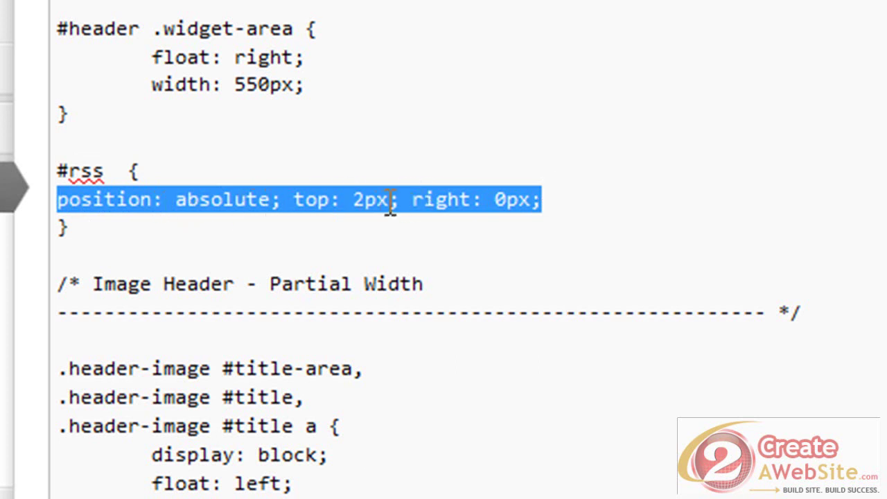
click(502, 200)
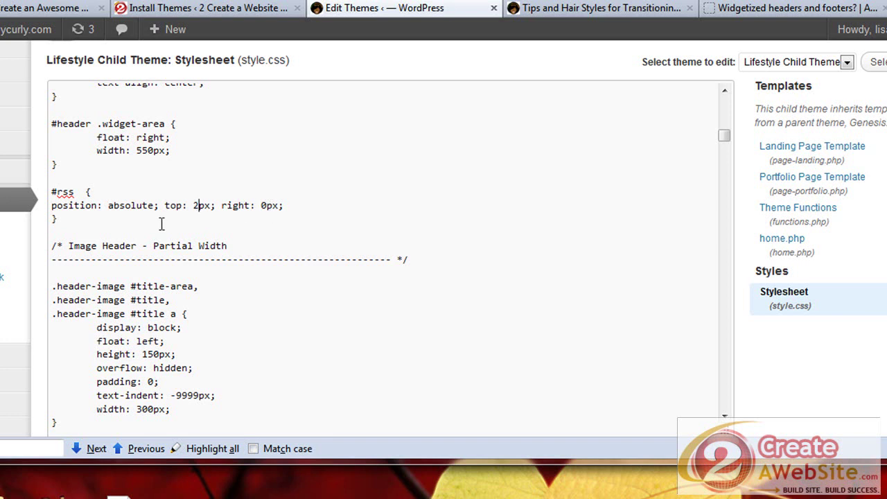
drag(66, 219, 50, 218)
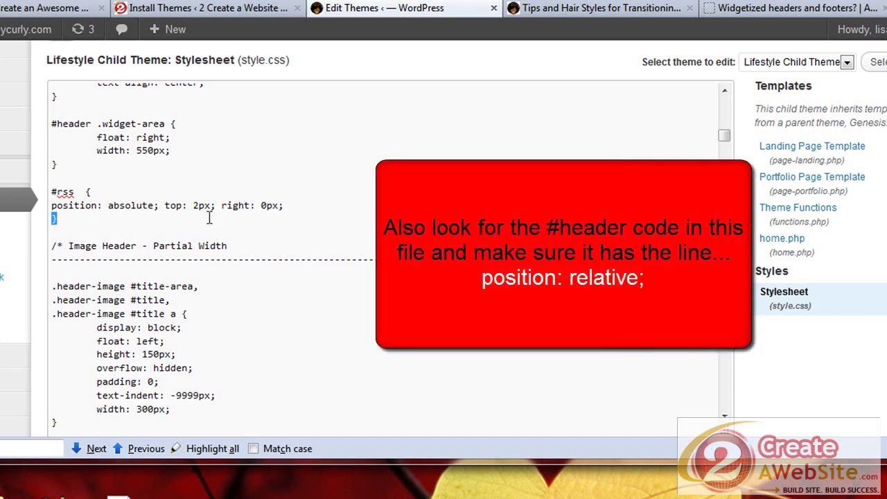
drag(164, 205, 212, 205)
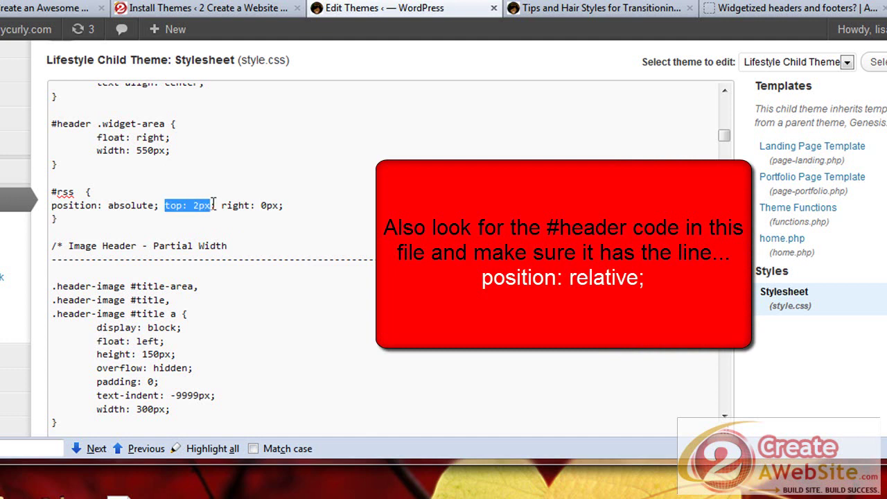
drag(59, 220, 50, 191)
click(110, 194)
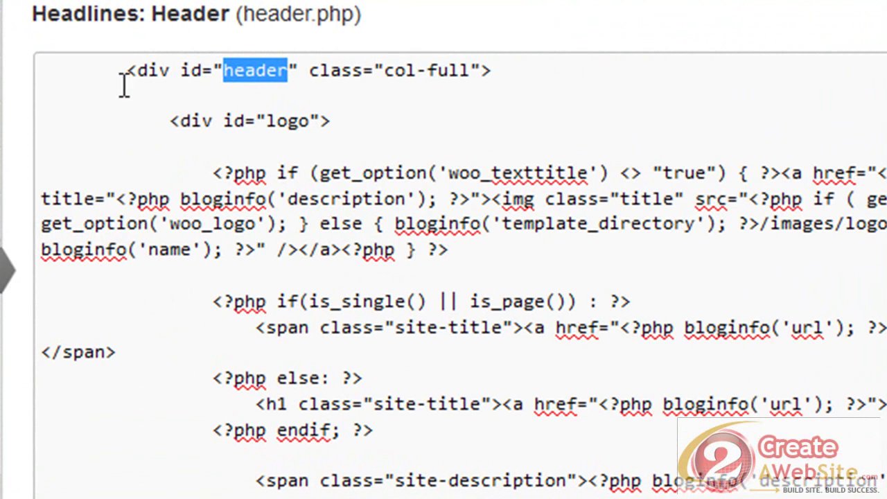
Insert blank lines after the <div id="header"> line in header.php, then view the live site
drag(125, 72, 303, 72)
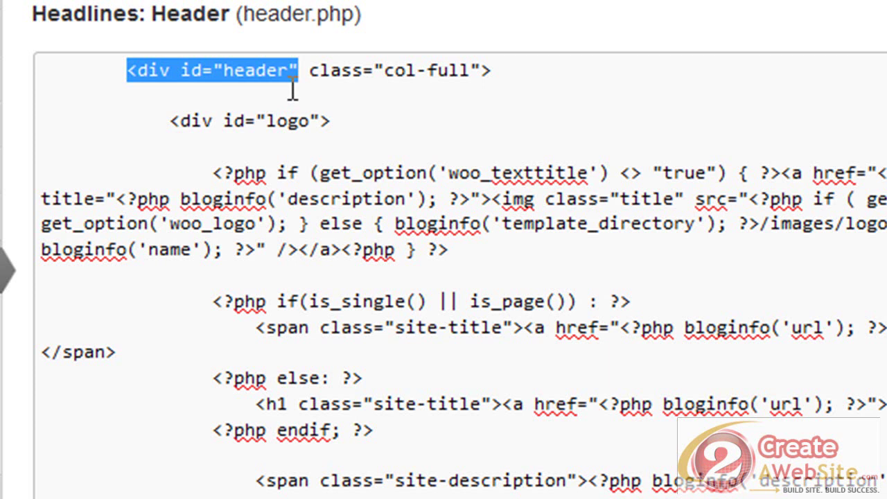
drag(128, 71, 316, 72)
click(511, 84)
click(519, 72)
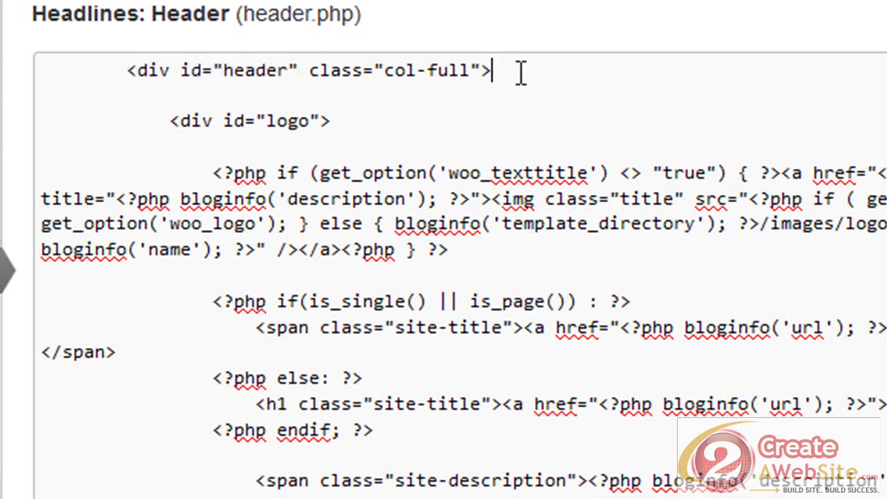
key(Return)
key(Return)
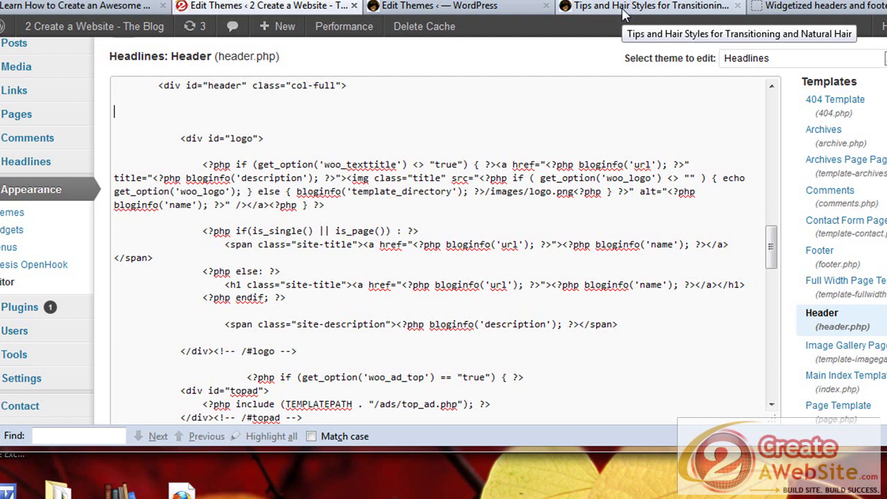
click(624, 8)
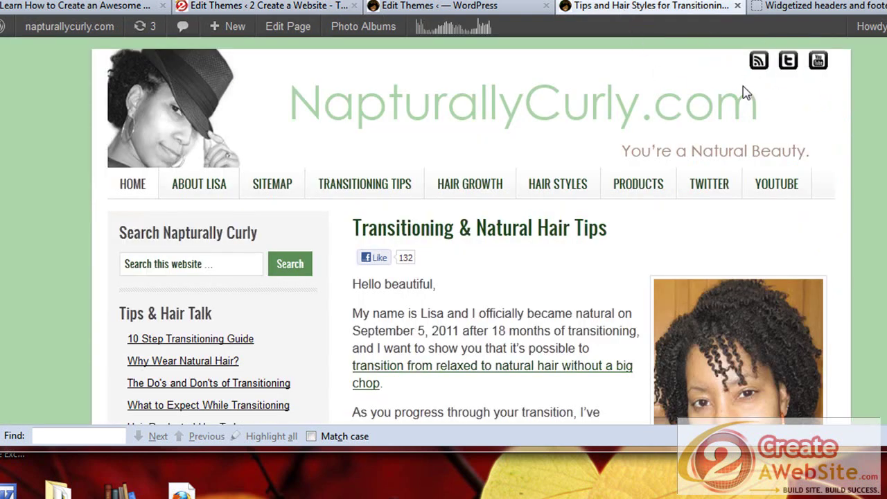
Compare the live site with style.css, ending on the #header .widget-area and #rss rules
click(488, 7)
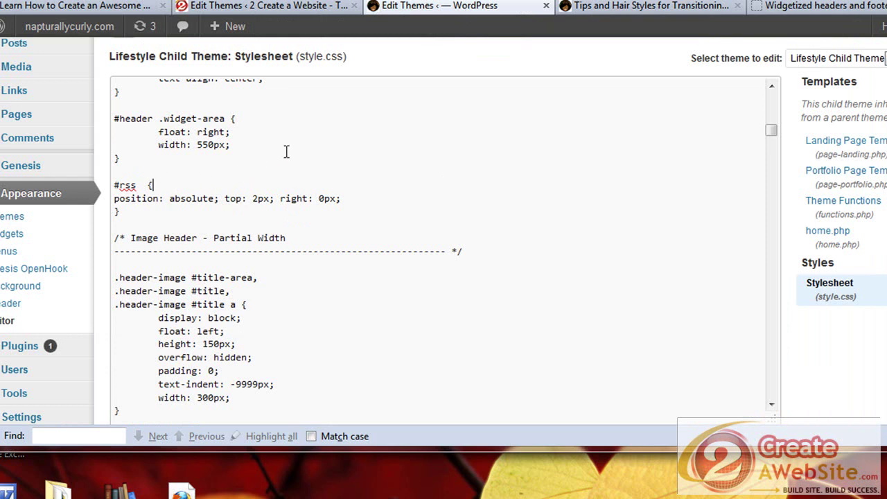
click(630, 7)
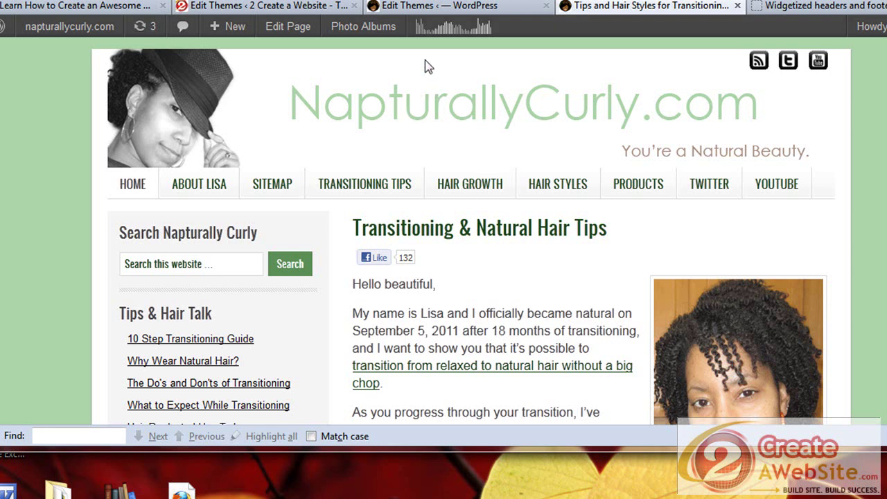
click(420, 8)
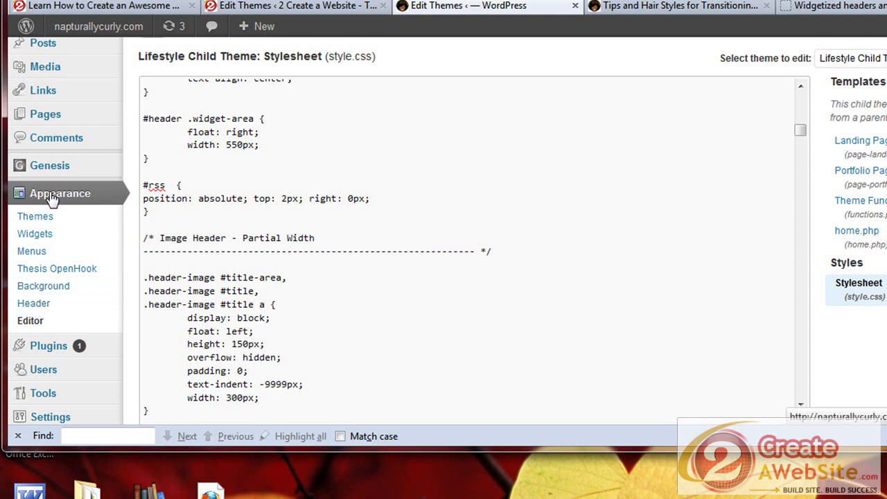
Open the Custom Header page and highlight the required 920 × 150 pixel image size
click(33, 311)
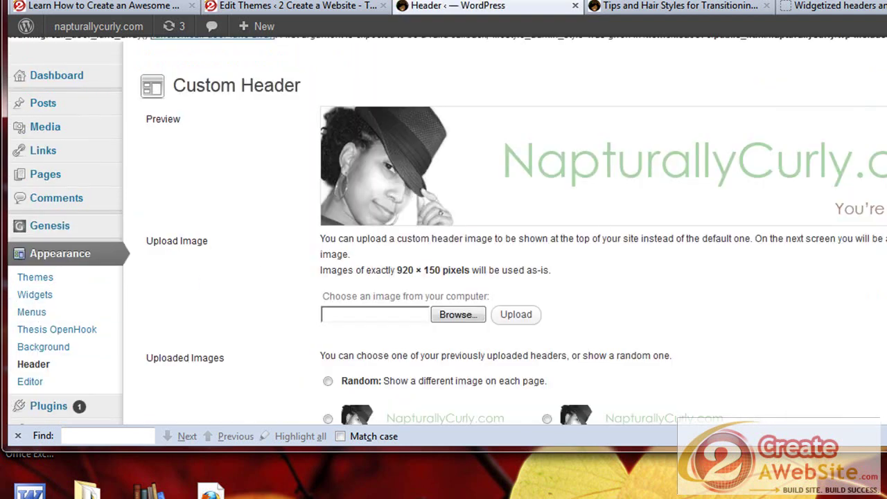
scroll(447, 236, down, 2)
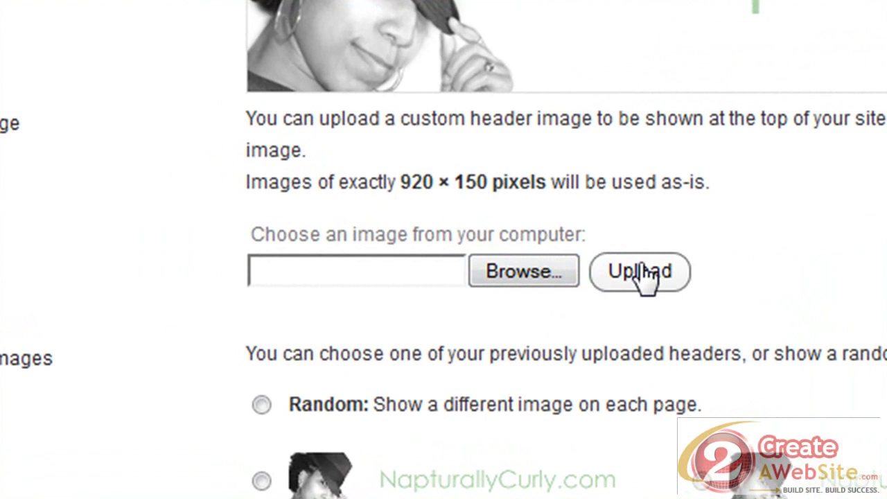
drag(400, 181, 553, 176)
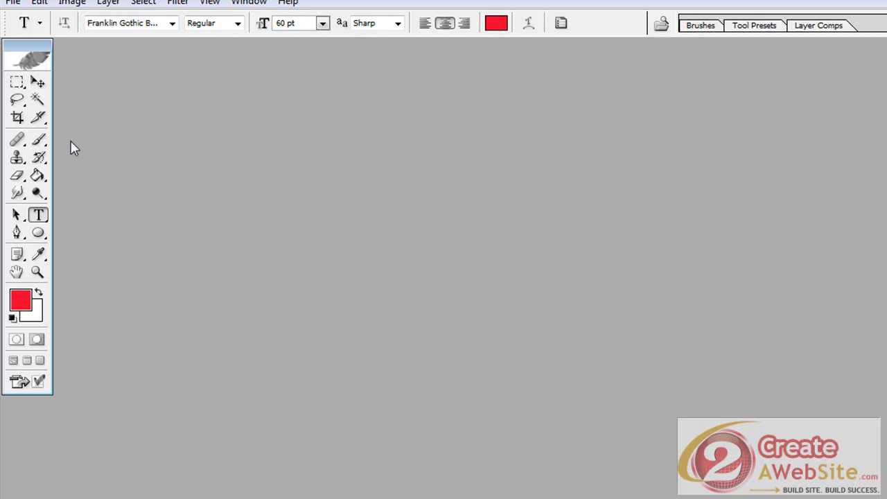
Create a new blank 920 × 150 pixel Photoshop document and move its window down
click(13, 4)
click(41, 20)
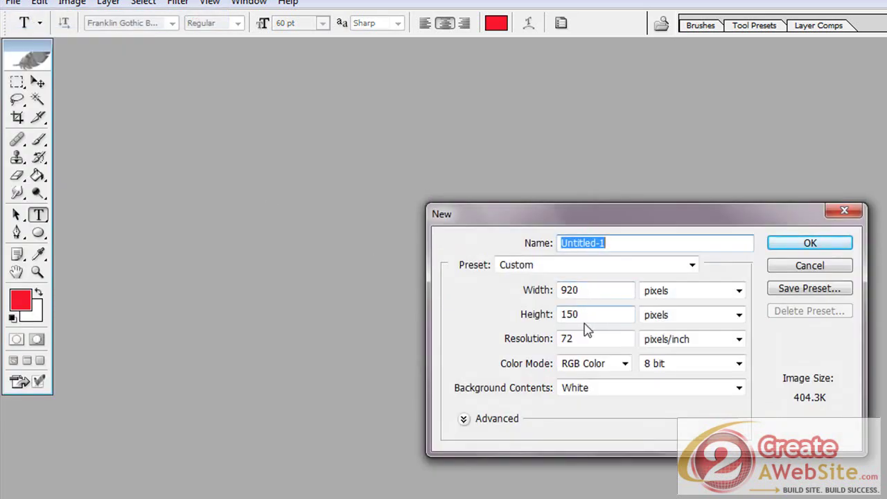
click(788, 244)
drag(483, 63, 531, 166)
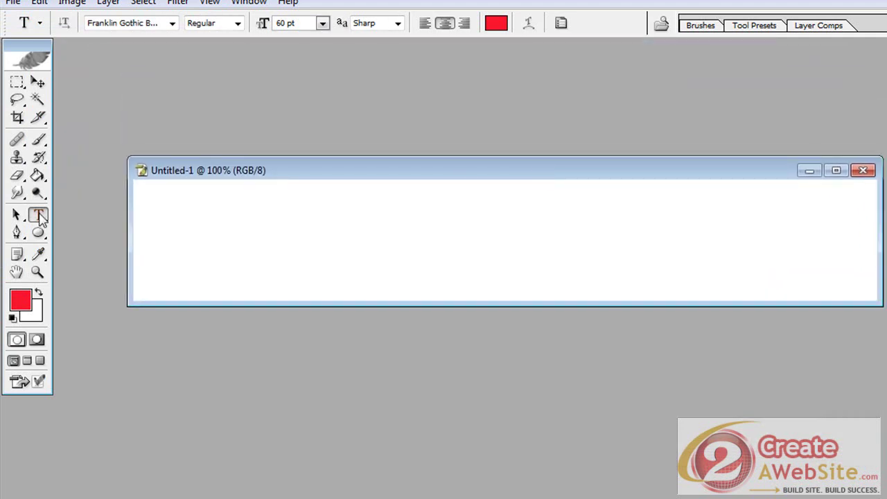
Add the text 'Header' to the canvas and move it to the centre
click(219, 238)
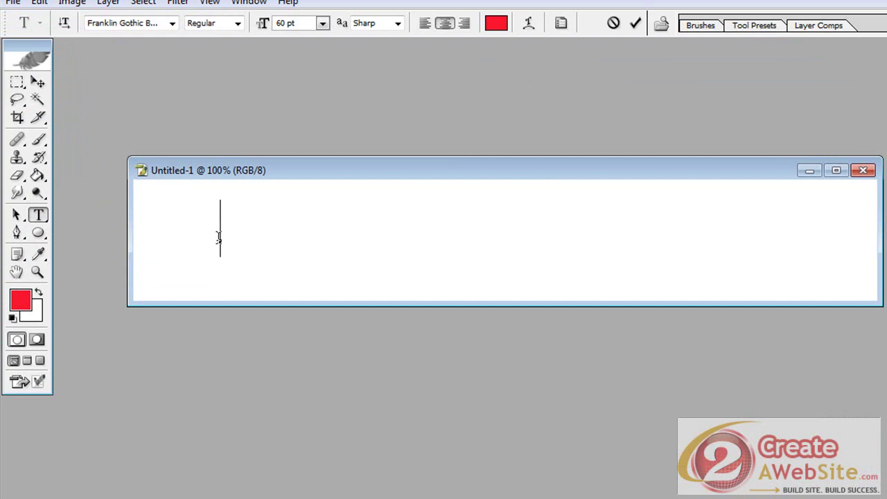
text(Header)
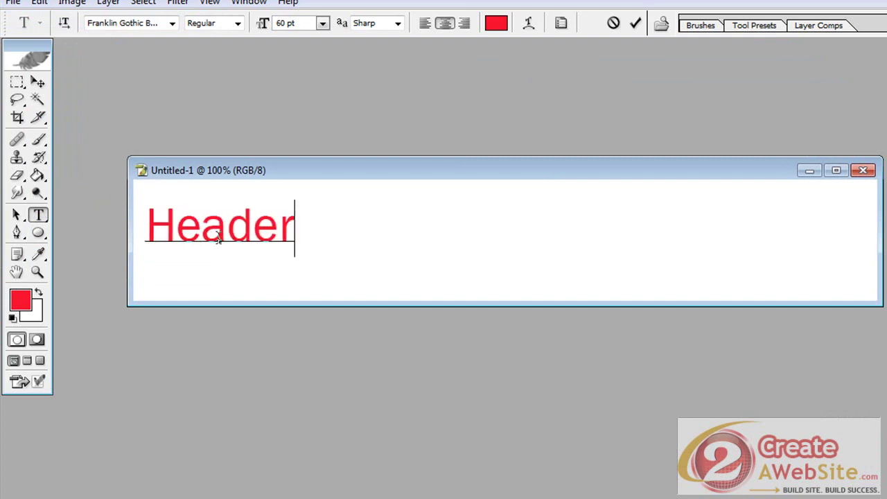
click(636, 24)
click(38, 82)
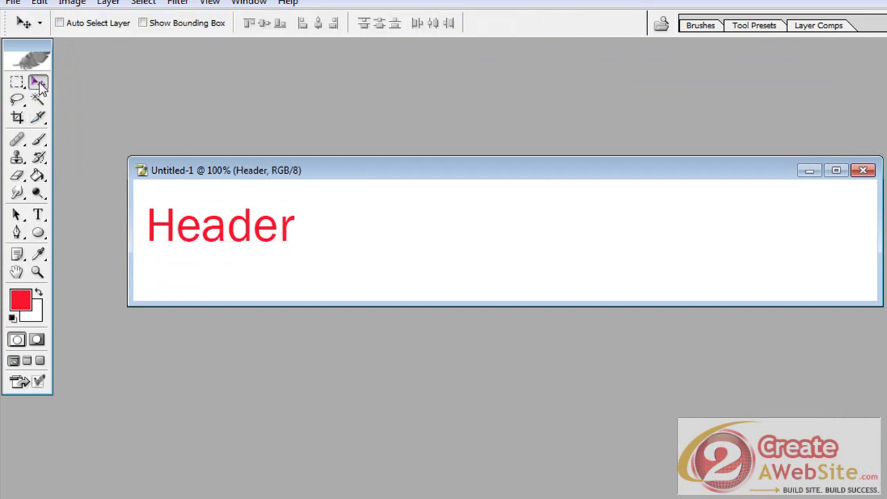
drag(207, 236, 491, 239)
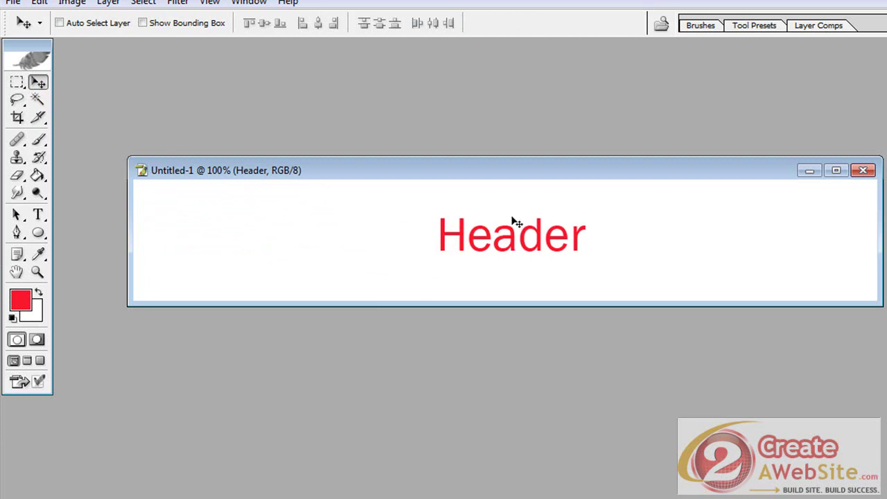
Export the Header image with File > Save for Web
click(12, 3)
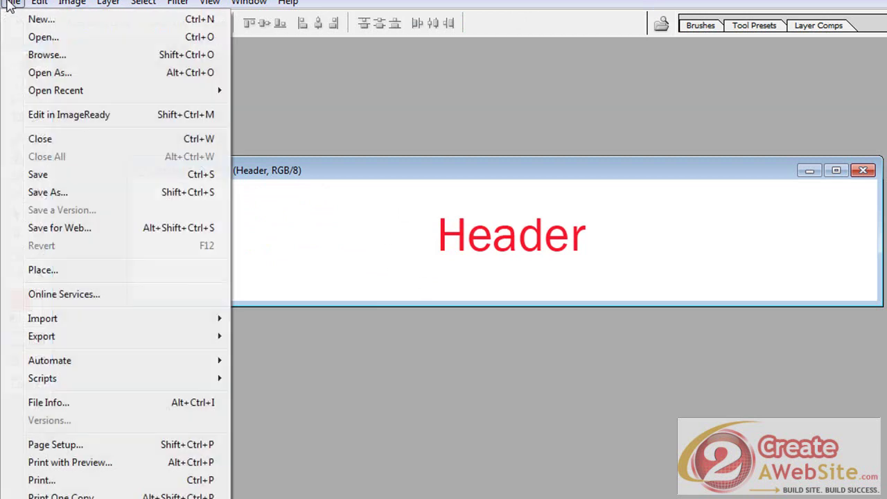
click(72, 233)
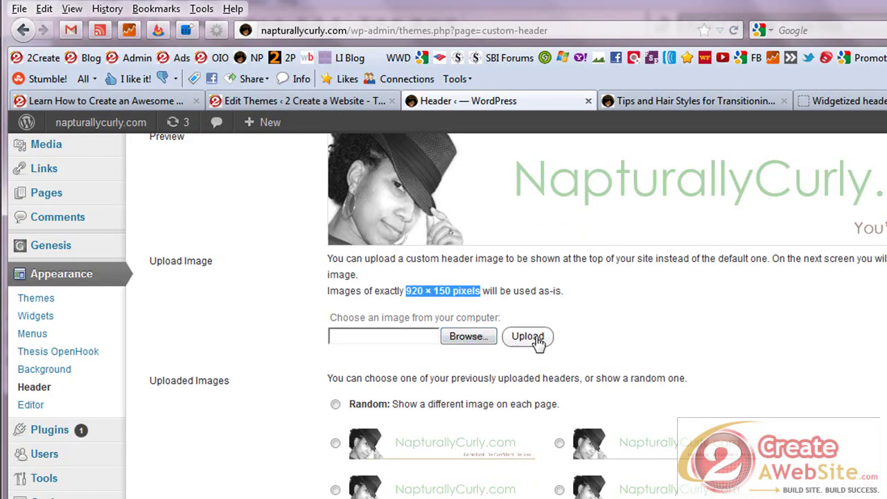
Leave the Custom Header page for the Appearance > Themes management page
scroll(844, 326, up, 2)
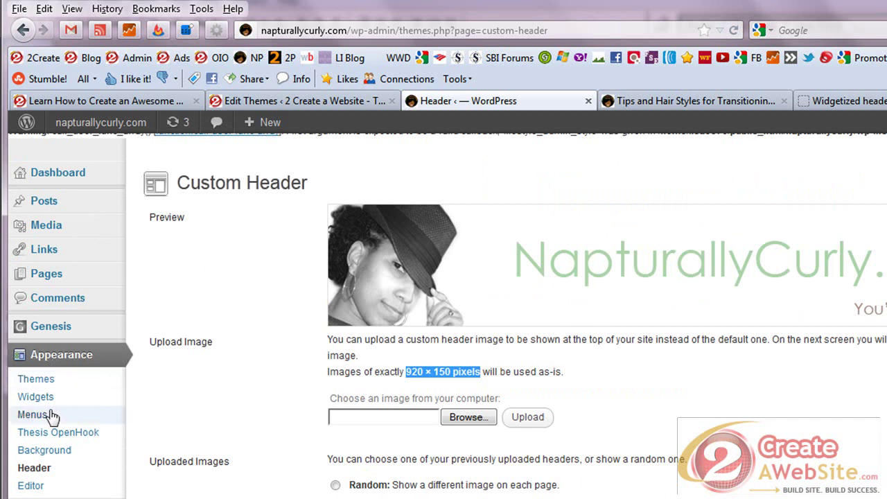
click(38, 380)
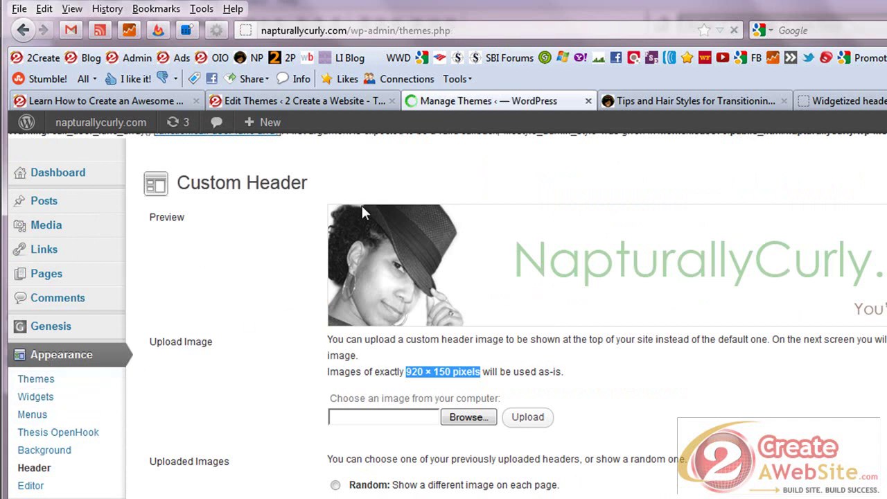
Search installable themes by the Custom Header feature and browse the 281 results, starting with Mumrik
click(346, 160)
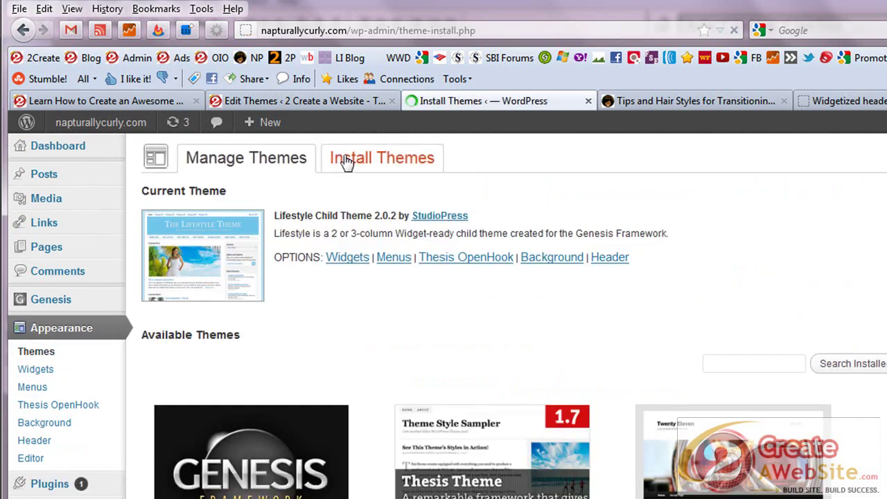
scroll(485, 312, down, 5)
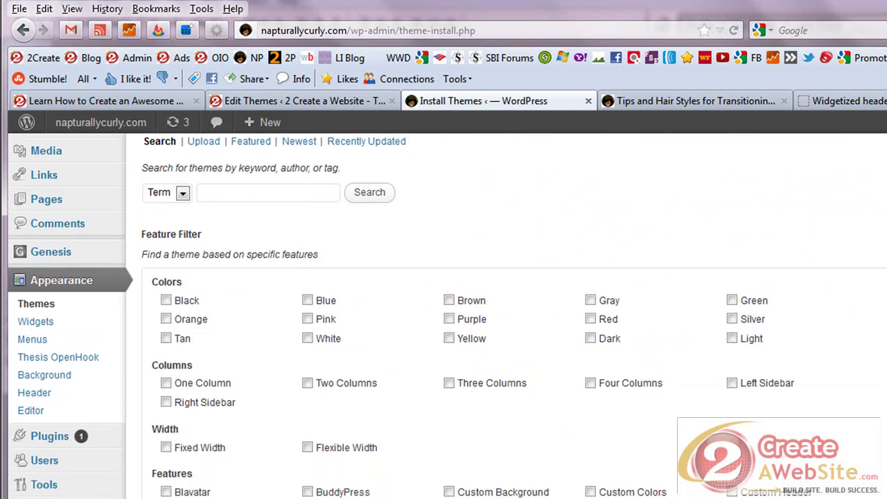
click(733, 308)
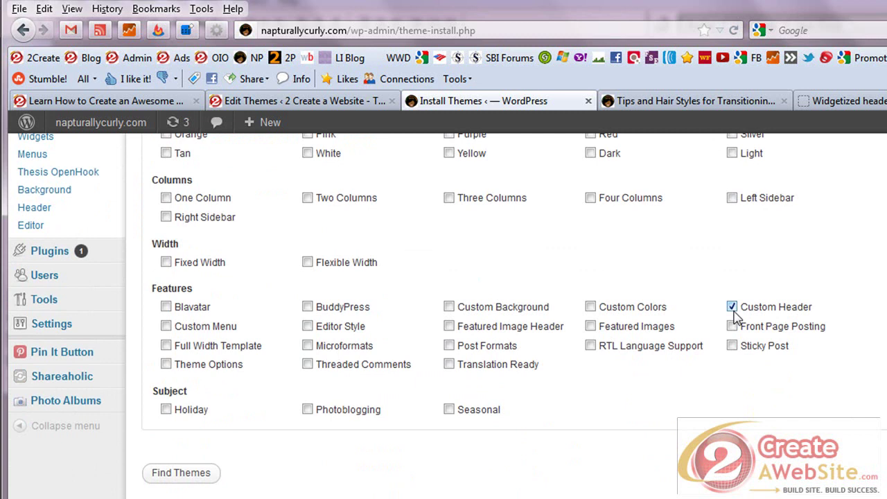
click(175, 474)
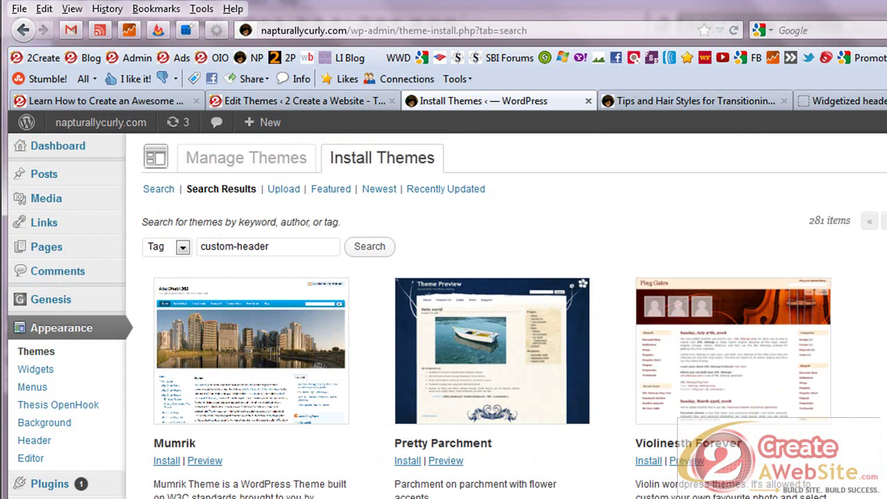
scroll(443, 316, down, 5)
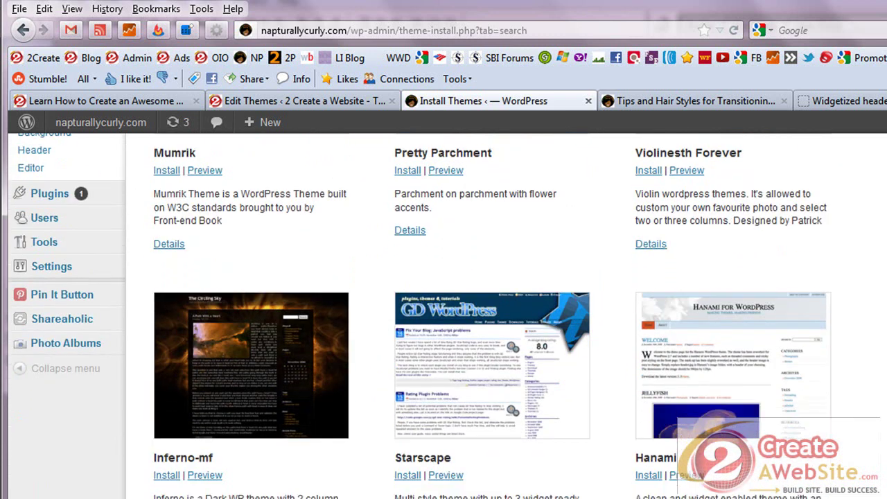
scroll(444, 316, down, 2)
scroll(444, 316, up, 7)
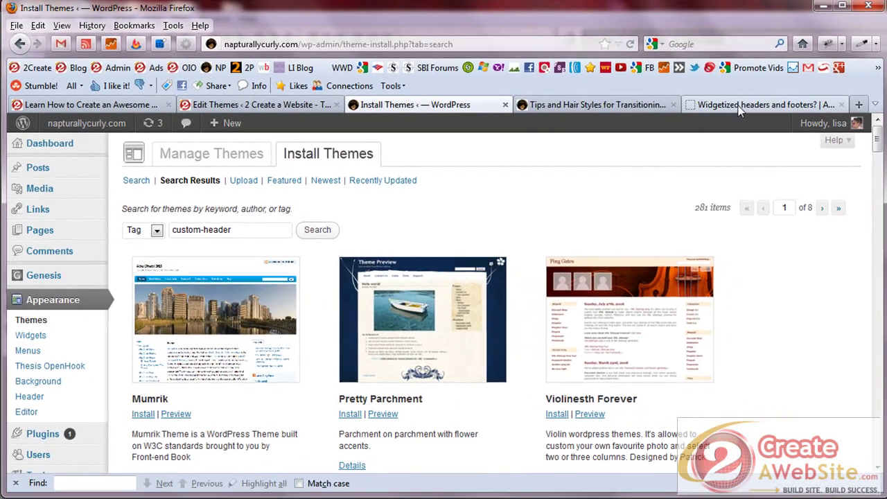
Read through the Widgetized headers and footers article
click(832, 101)
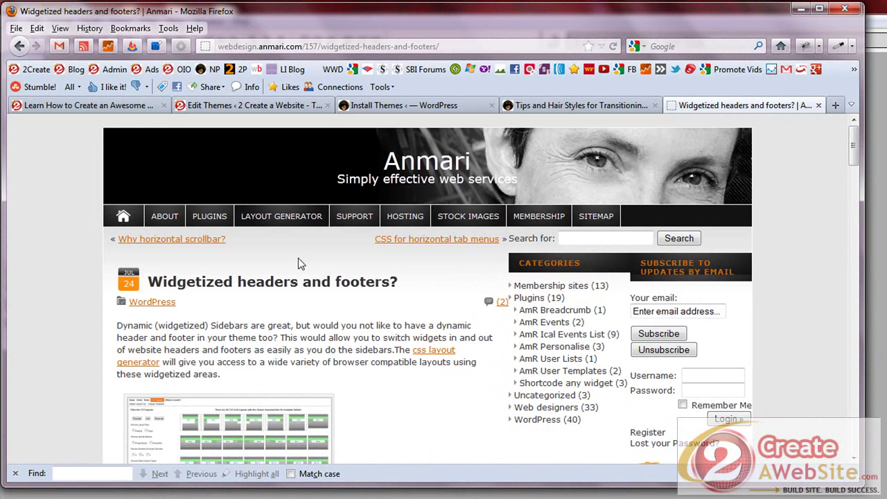
scroll(298, 263, down, 6)
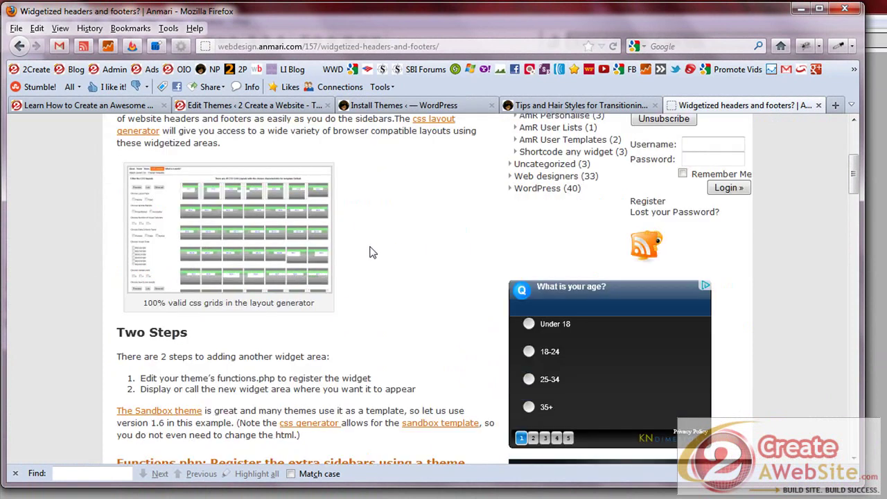
scroll(369, 252, down, 9)
scroll(369, 253, up, 9)
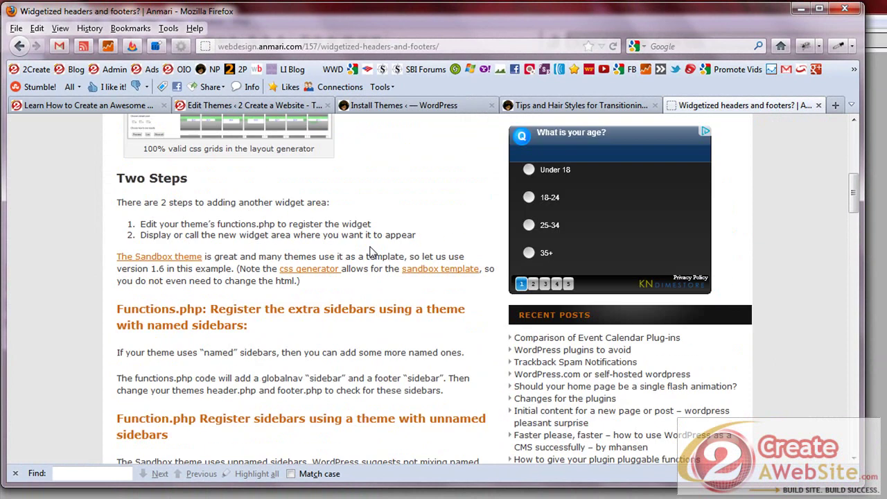
scroll(369, 253, up, 4)
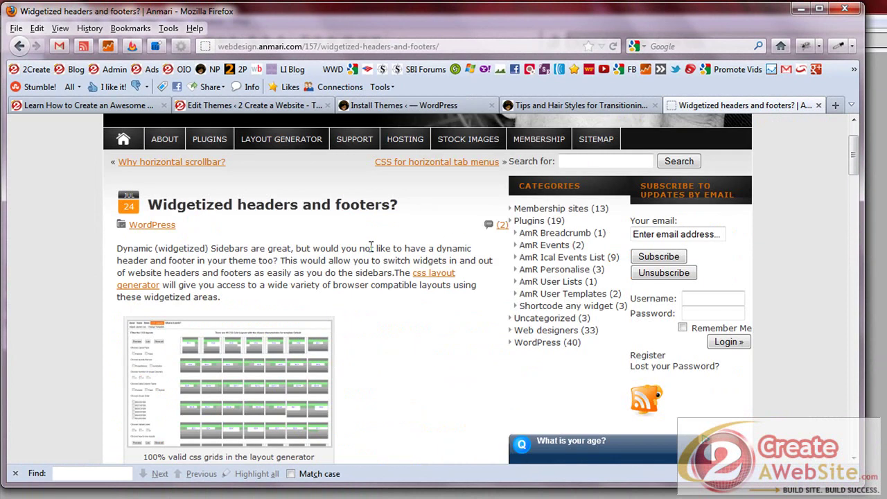
Open the WordPress Widgets page showing the Header Right area, then return to the live site
click(430, 105)
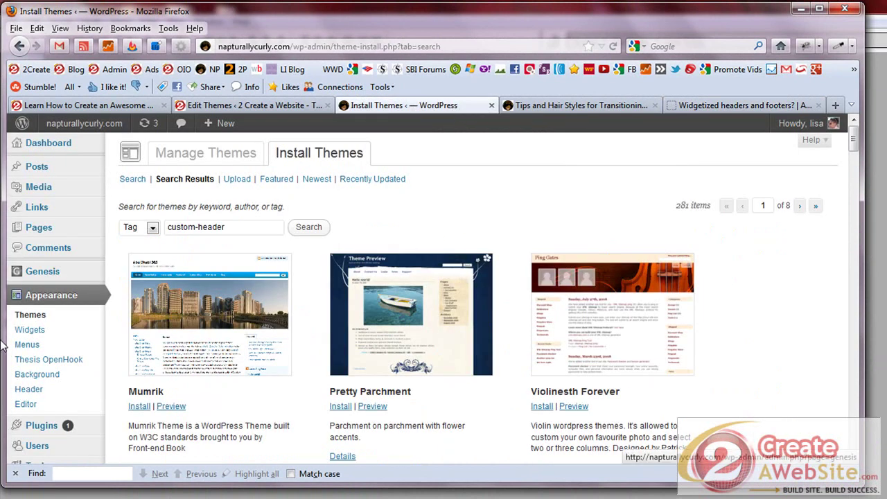
click(31, 331)
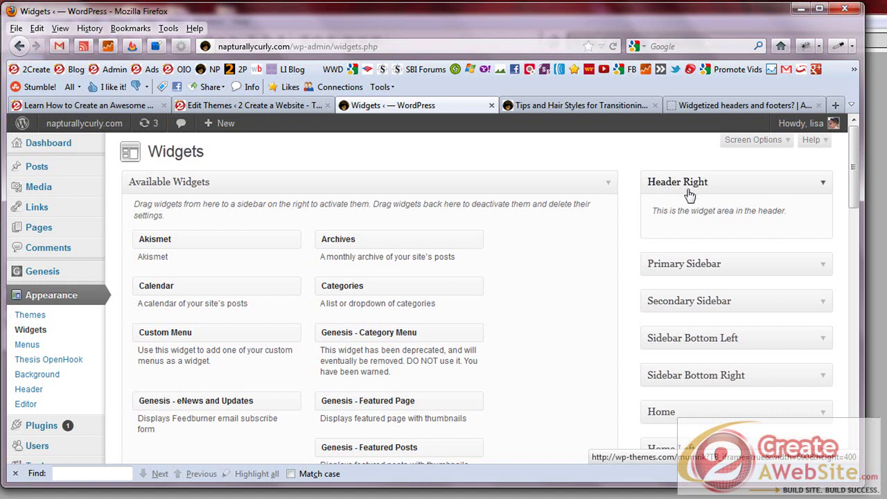
click(718, 106)
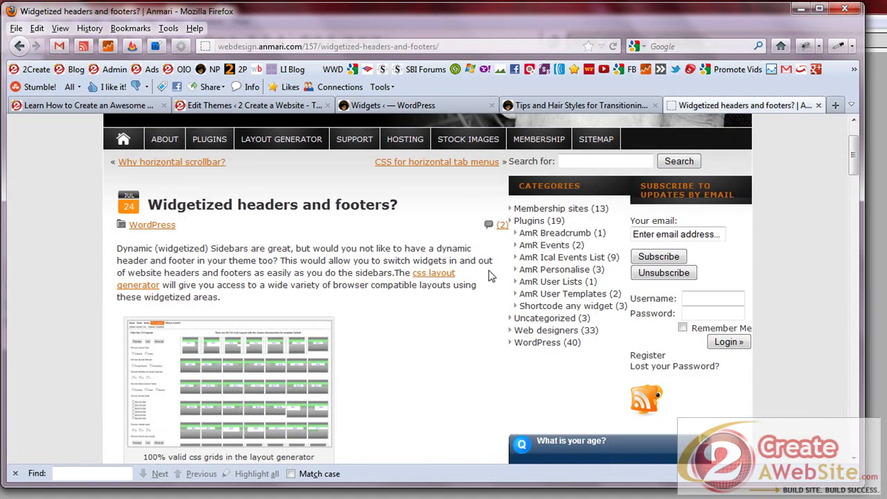
scroll(475, 287, down, 12)
scroll(475, 287, up, 5)
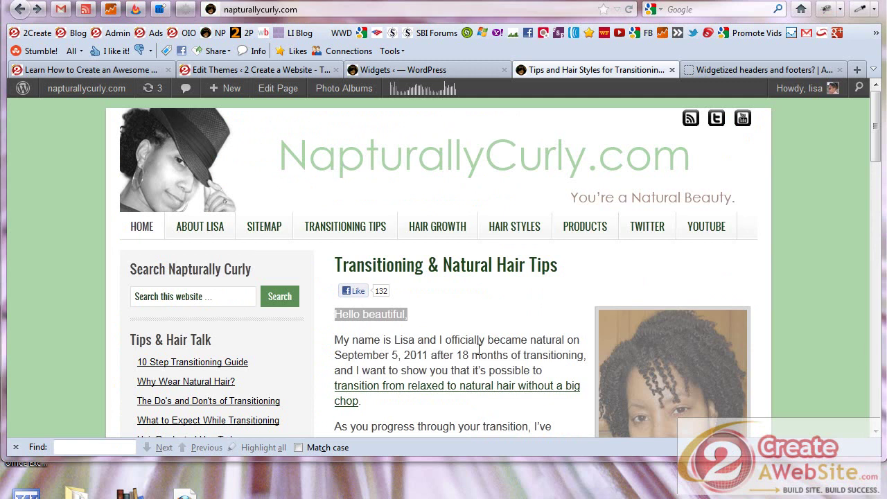
Show the site's 920 × 150 header background image, header4.png, by itself
click(485, 313)
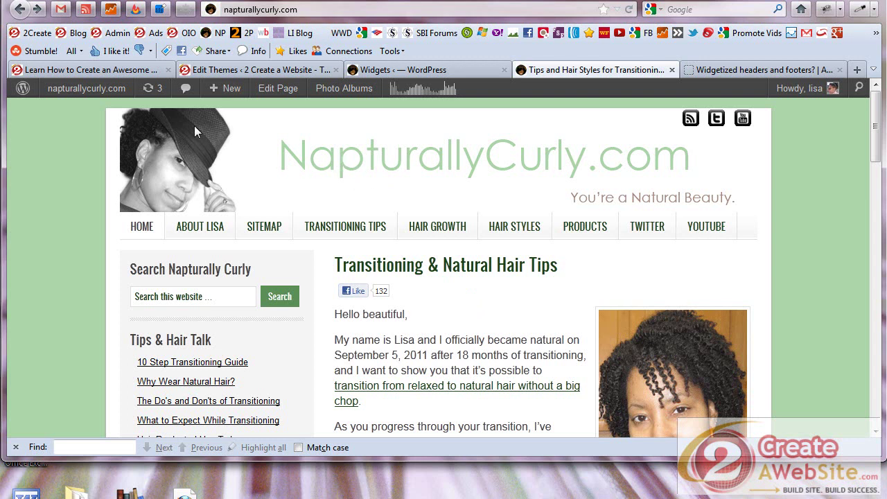
right_click(235, 154)
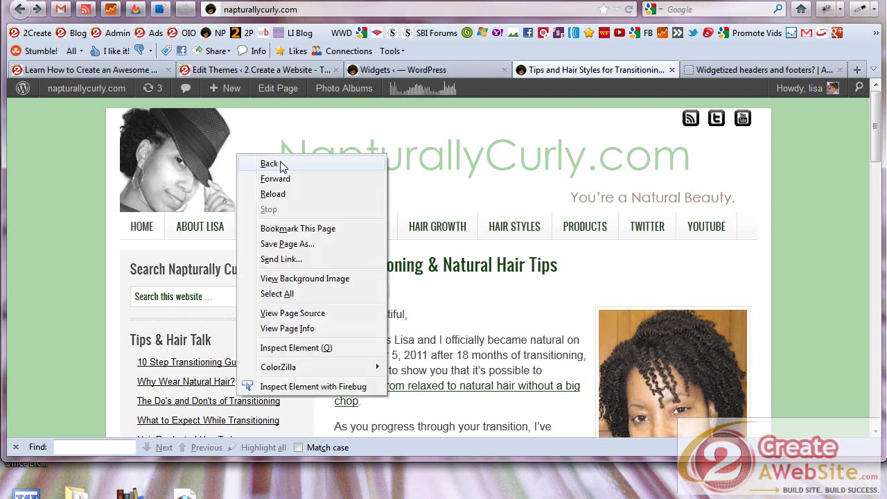
click(287, 280)
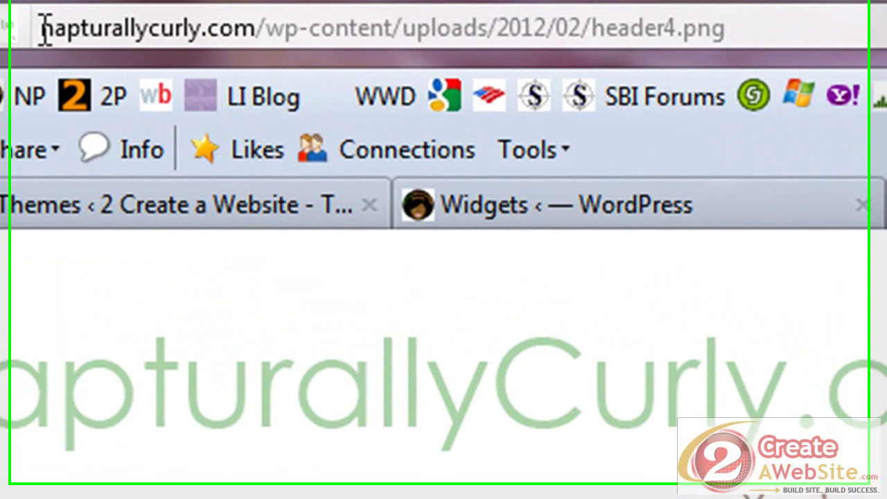
drag(223, 9, 405, 21)
drag(582, 66, 793, 79)
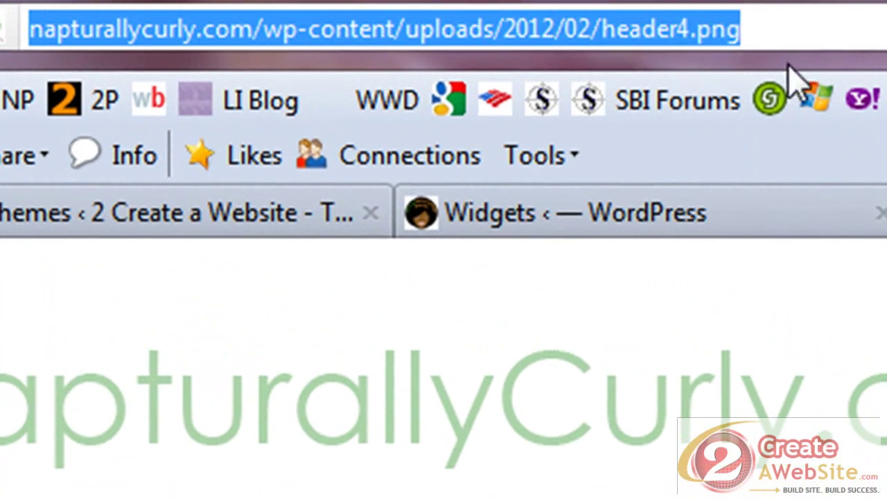
click(764, 36)
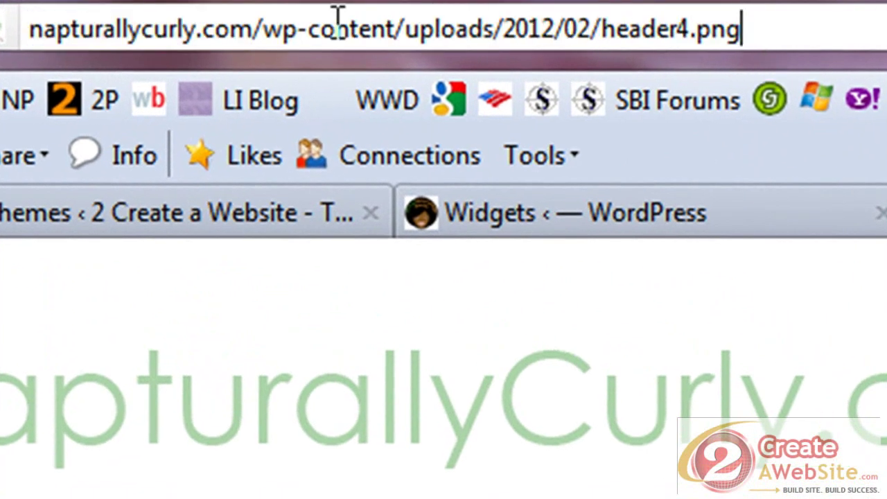
drag(264, 31, 737, 29)
click(508, 28)
click(659, 28)
drag(603, 31, 764, 28)
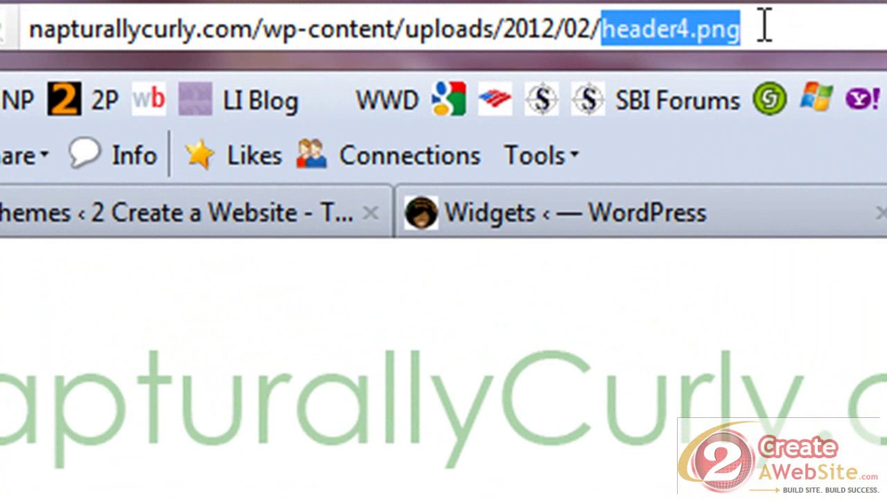
click(604, 28)
drag(601, 29, 248, 38)
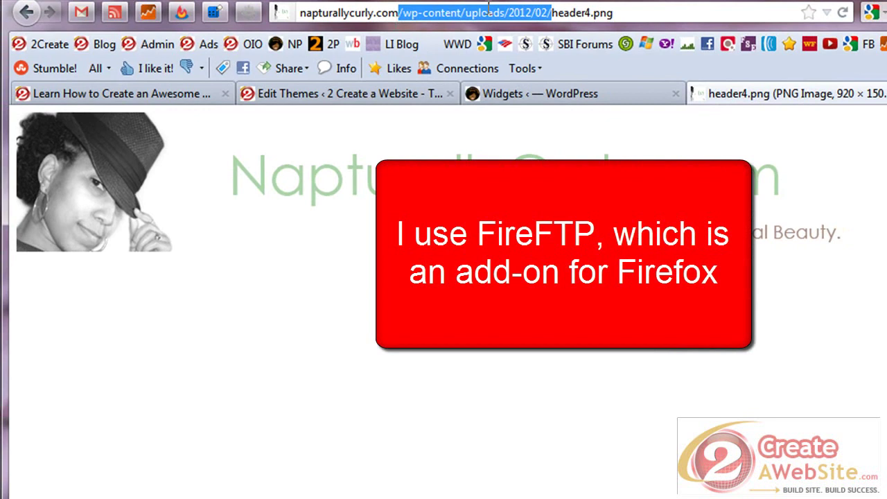
click(553, 12)
drag(552, 13, 617, 12)
click(615, 13)
drag(553, 12, 605, 12)
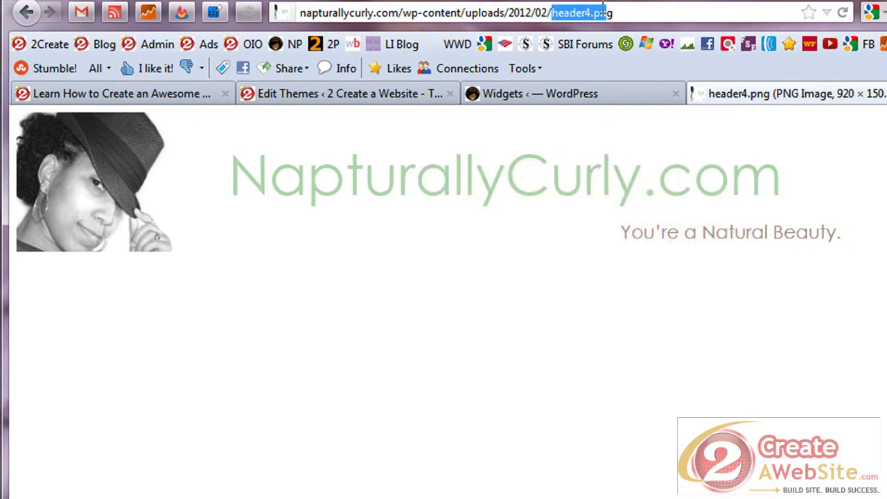
drag(552, 12, 632, 11)
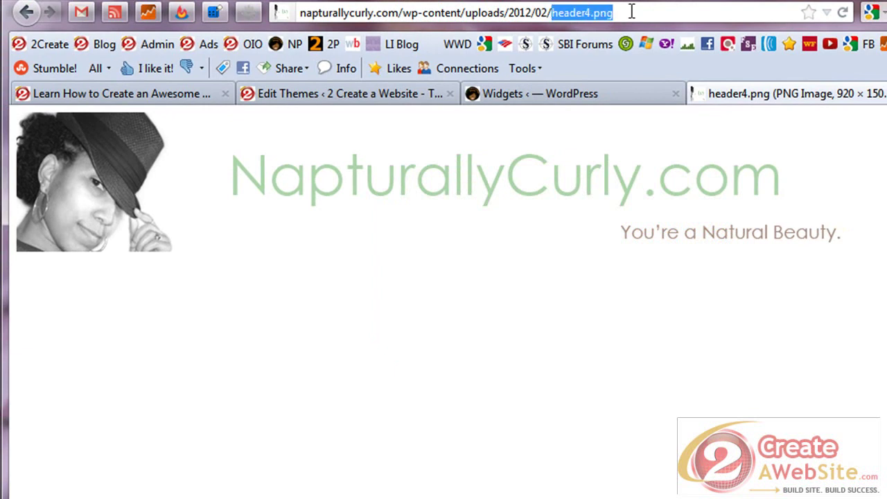